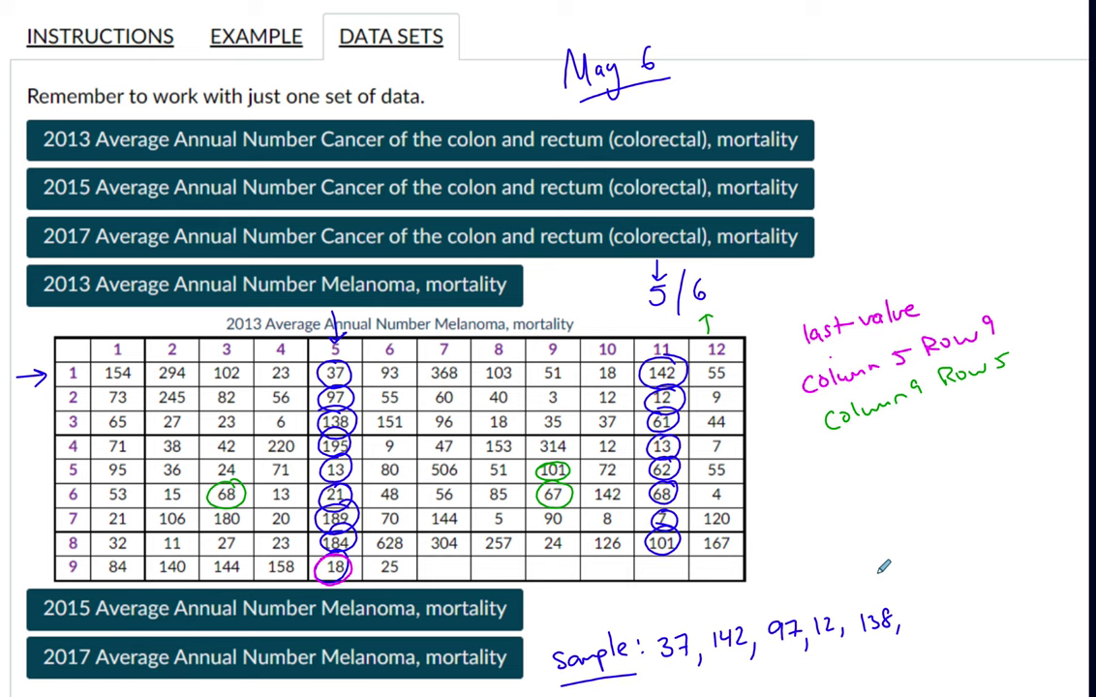
Switch from the course page to the TI-SmartView CE calculator emulator
{"action": "key", "text": "super+Tab"}
{"action": "key", "text": "super+Tab"}
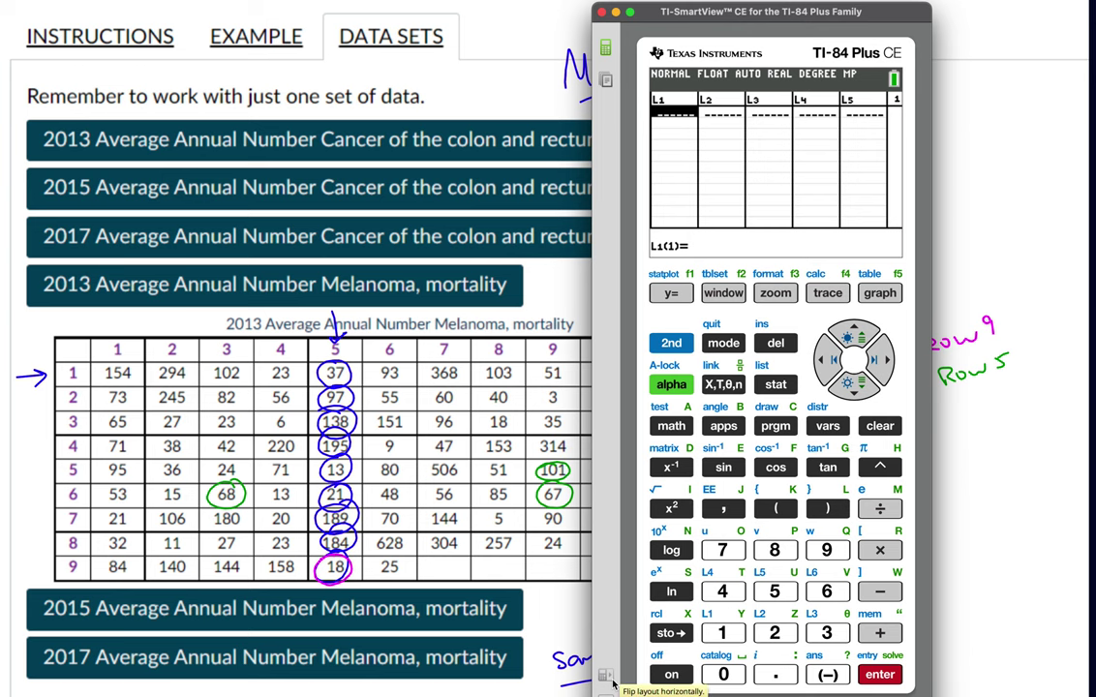
Move the calculator aside, then navigate from L1 (where 37 was stored) to L5's first entry
{"action": "left_click_drag", "start_coordinate": [602, 5], "coordinate": [250, 0]}
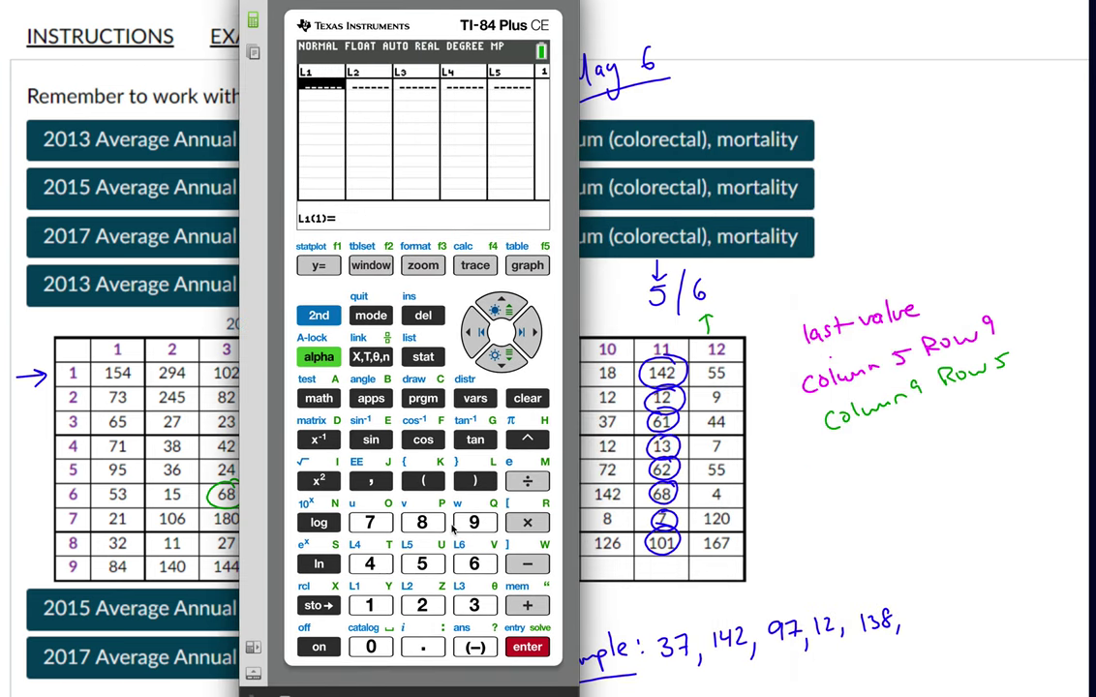
{"action": "type", "text": "37"}
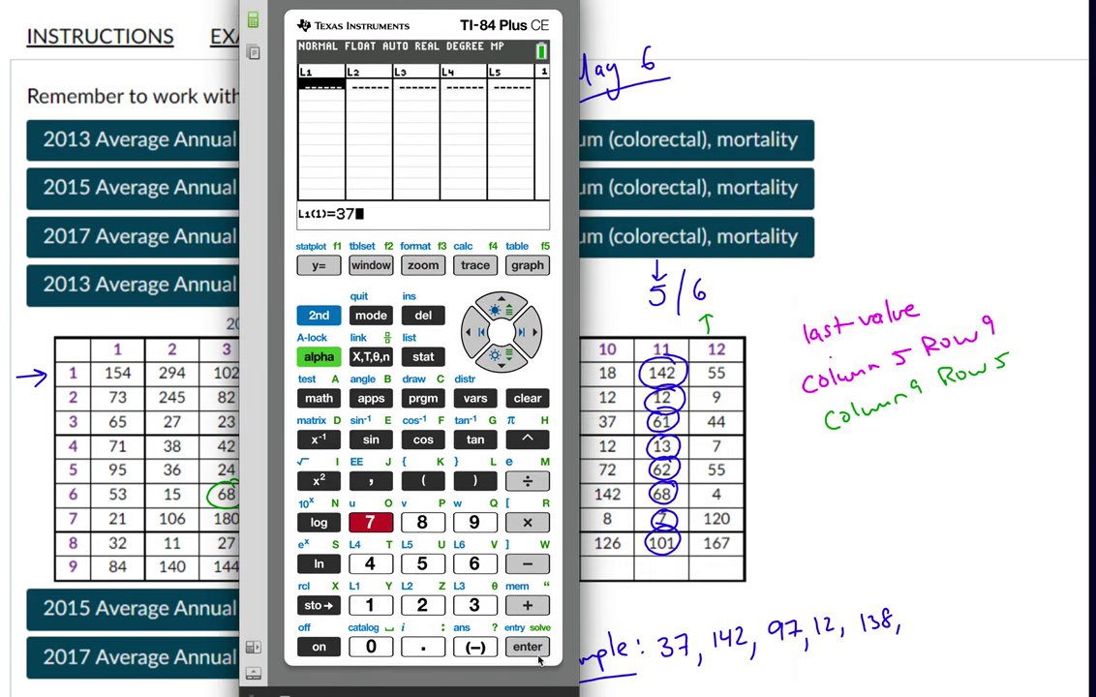
{"action": "key", "text": "Return"}
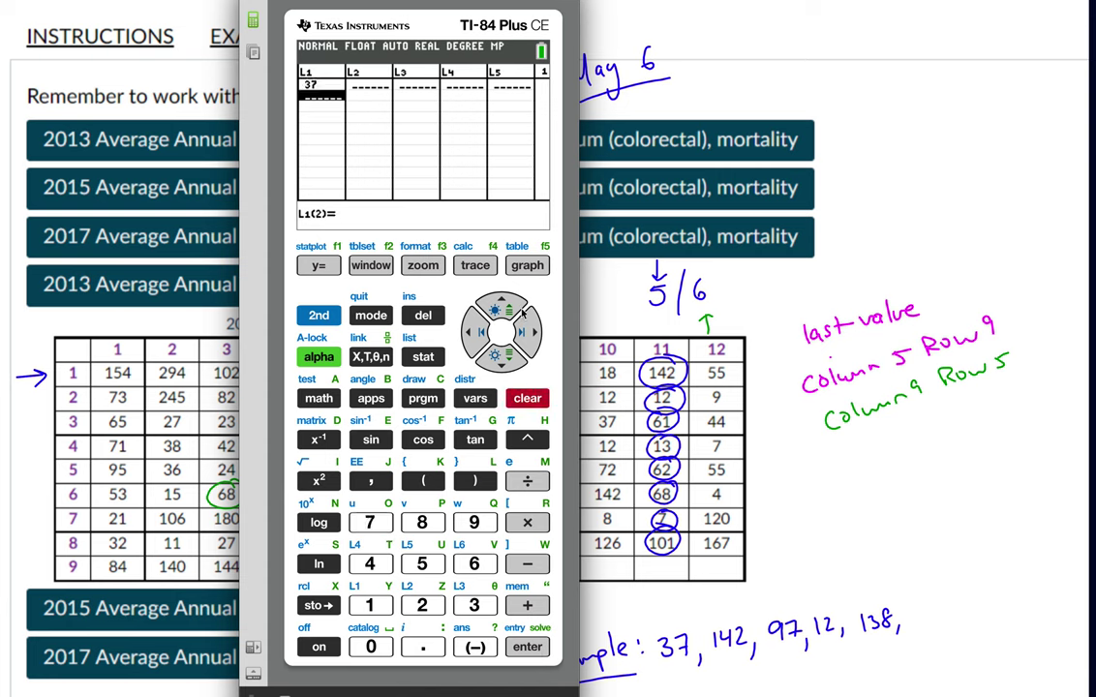
{"action": "key", "text": "Right"}
{"action": "key", "text": "Up"}
{"action": "key", "text": "Up"}
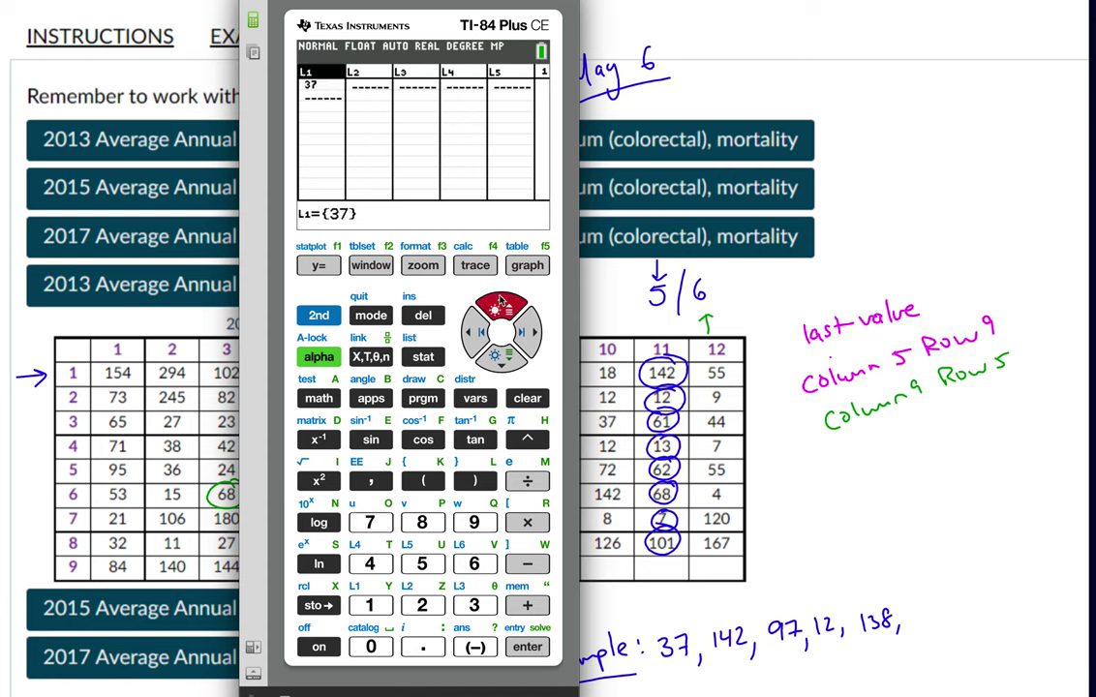
{"action": "key", "text": "Right"}
{"action": "key", "text": "Right"}
{"action": "key", "text": "Right"}
{"action": "key", "text": "Right"}
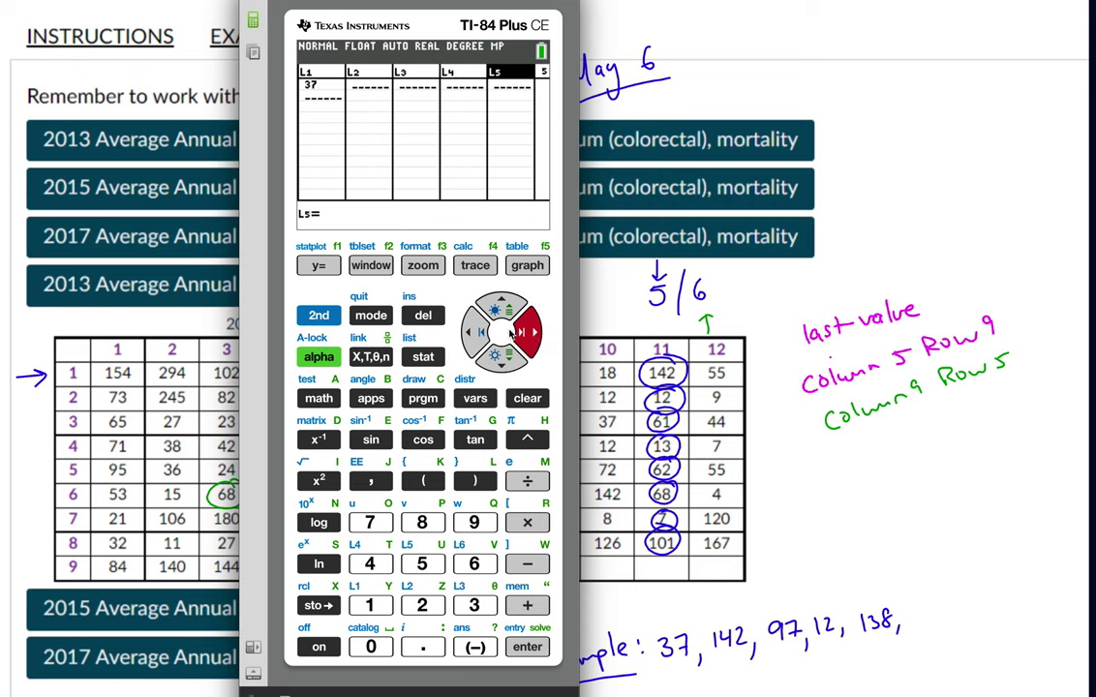
{"action": "key", "text": "Down"}
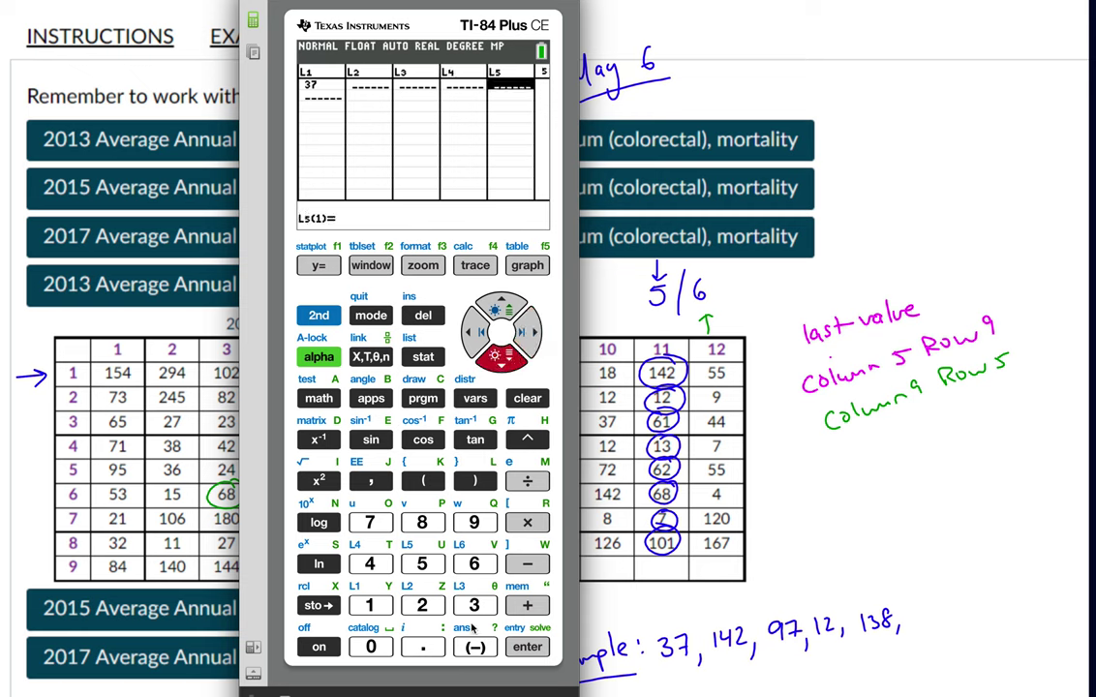
Enter 37, 142 and 97 as the first three values of L5
{"action": "type", "text": "37"}
{"action": "left_click", "coordinate": [521, 655]}
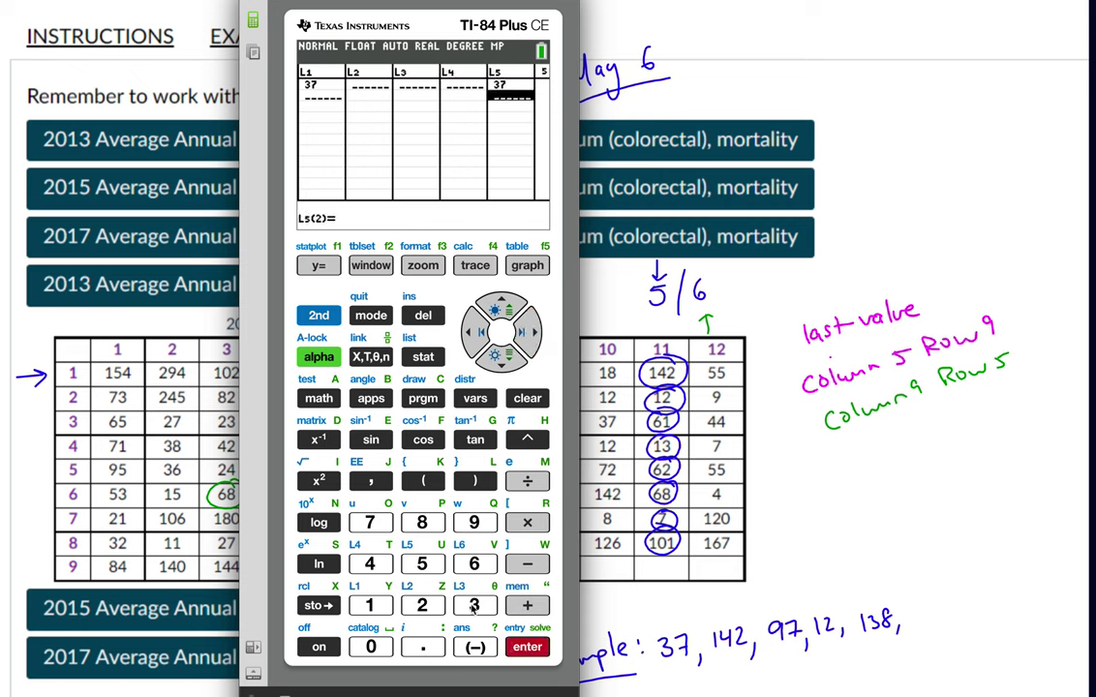
{"action": "type", "text": "14"}
{"action": "left_click", "coordinate": [423, 605]}
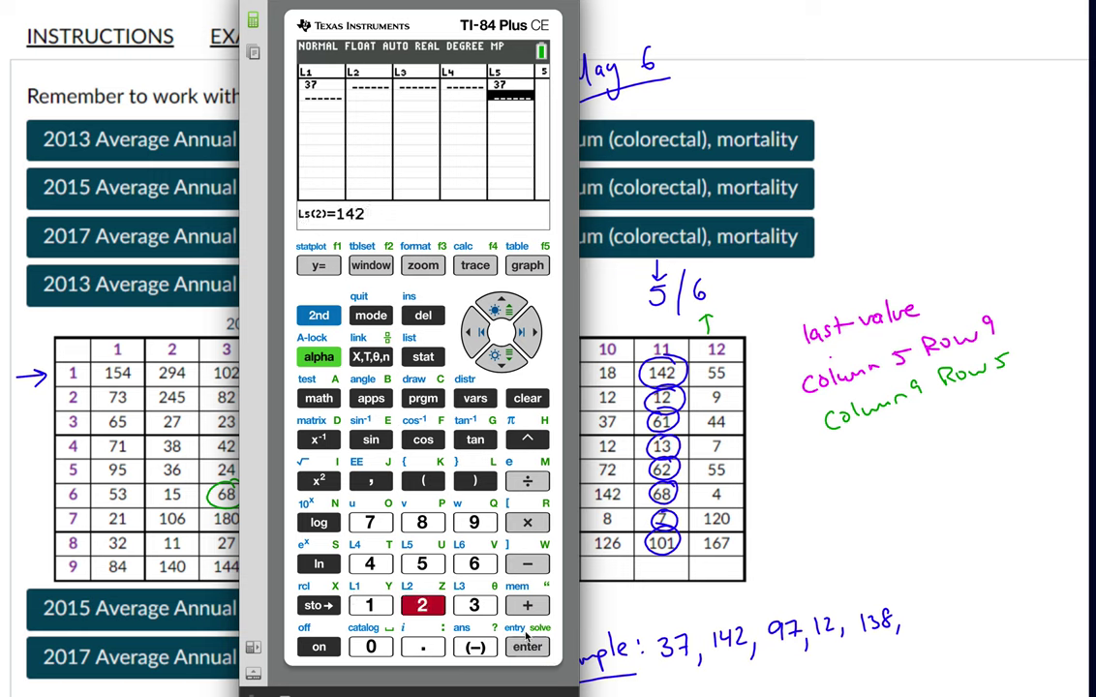
{"action": "left_click", "coordinate": [528, 647]}
{"action": "left_click", "coordinate": [474, 522]}
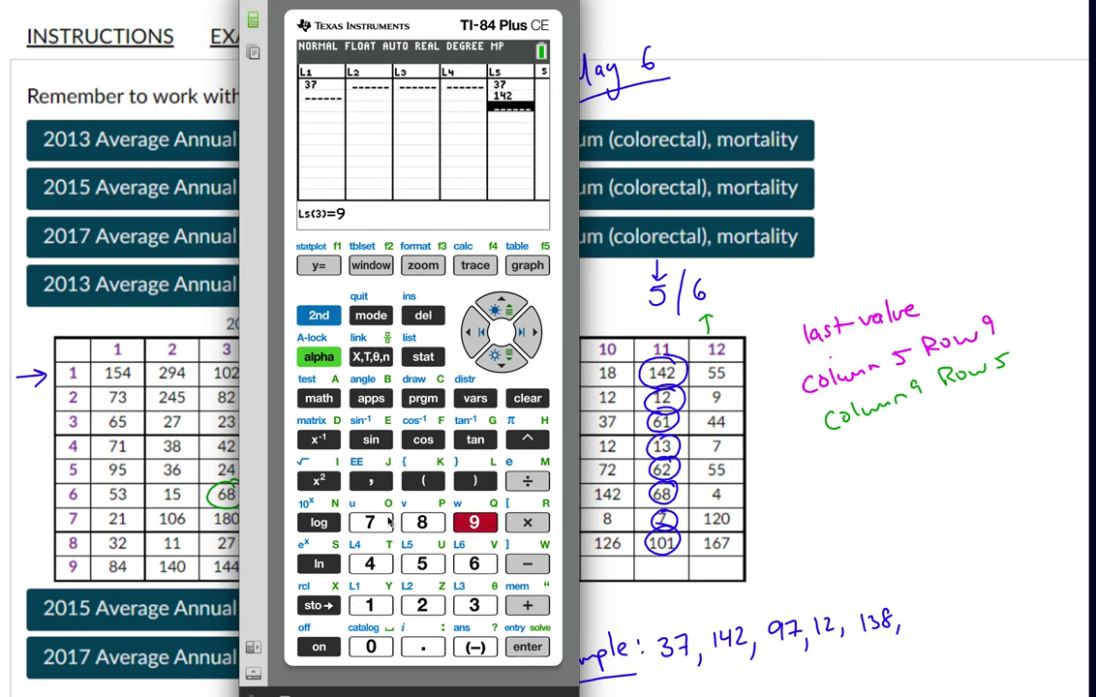
{"action": "left_click", "coordinate": [370, 521]}
{"action": "left_click", "coordinate": [527, 647]}
Enter 12 and 138 as the fourth and fifth L5 values
{"action": "left_click", "coordinate": [371, 605]}
{"action": "left_click", "coordinate": [423, 605]}
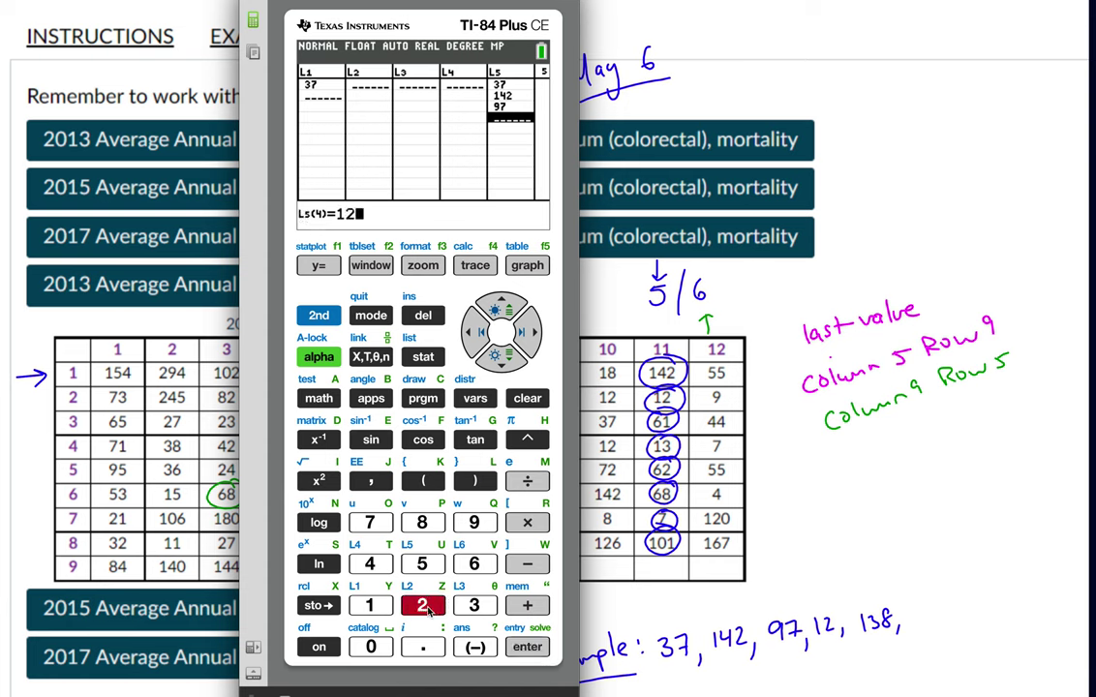
{"action": "left_click", "coordinate": [528, 647]}
{"action": "left_click", "coordinate": [371, 606]}
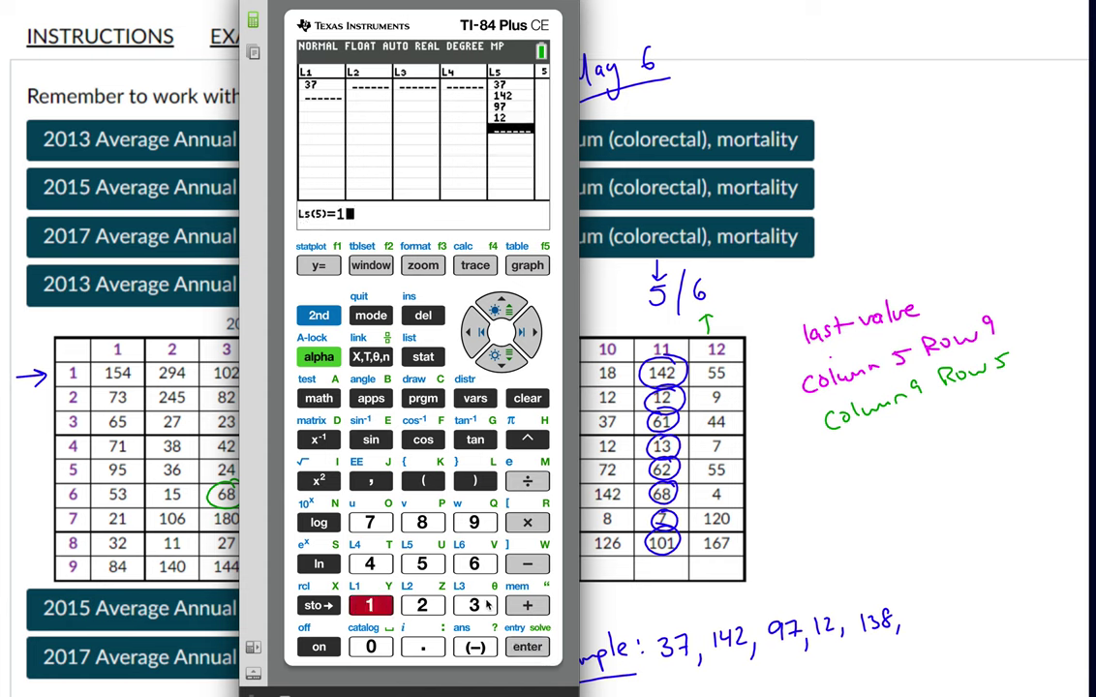
{"action": "left_click", "coordinate": [473, 605]}
{"action": "left_click", "coordinate": [422, 522]}
{"action": "left_click", "coordinate": [523, 647]}
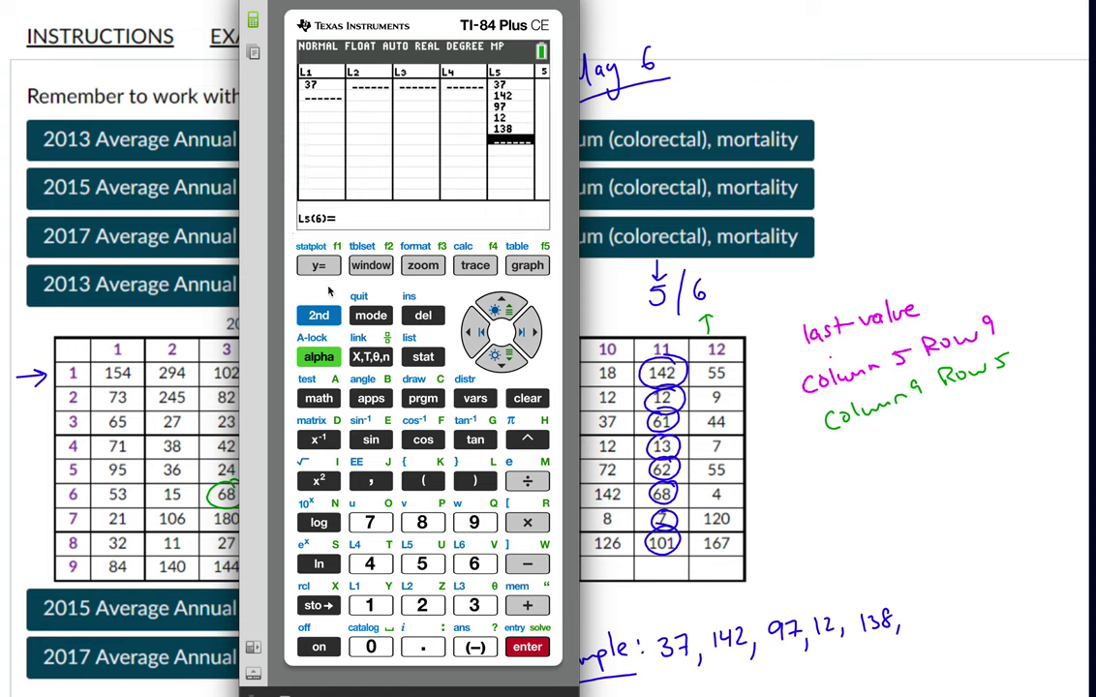
Quit to the home screen and run SortA(L5), which returns Done
{"action": "left_click", "coordinate": [319, 315]}
{"action": "left_click", "coordinate": [371, 316]}
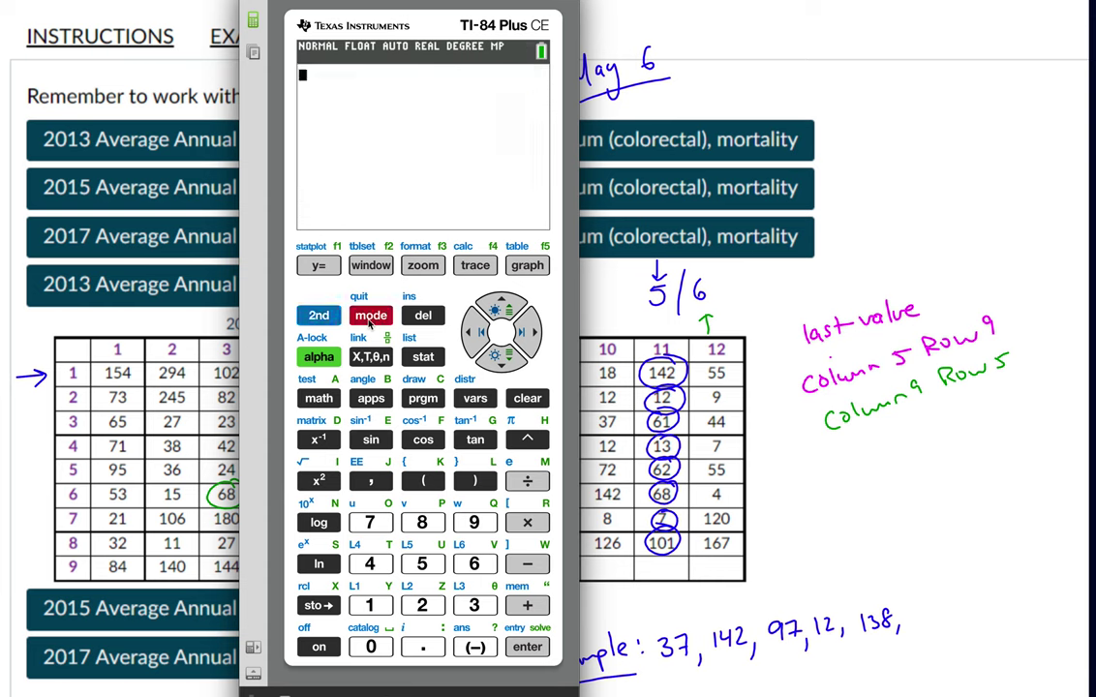
{"action": "left_click", "coordinate": [432, 360]}
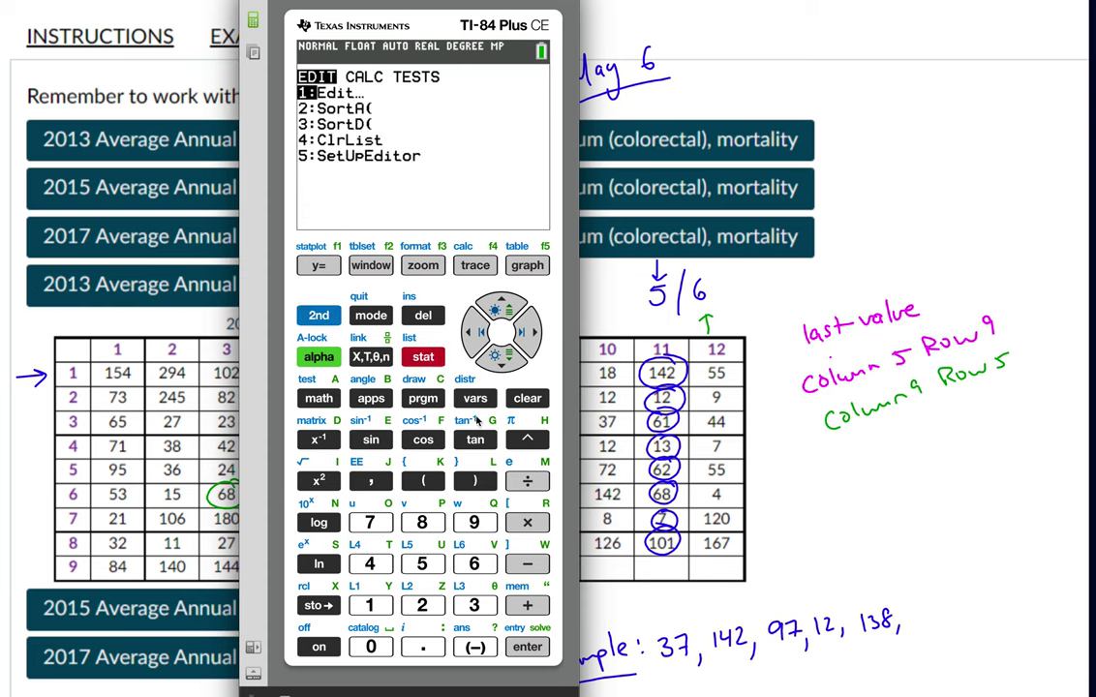
{"action": "left_click", "coordinate": [496, 357]}
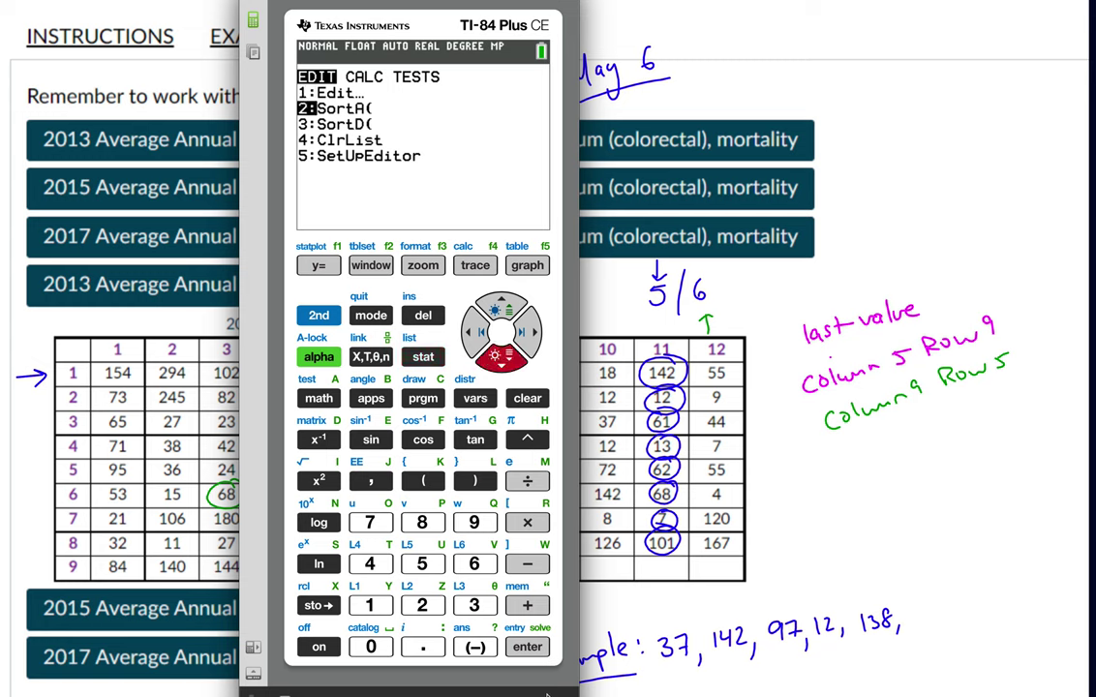
{"action": "left_click", "coordinate": [537, 649]}
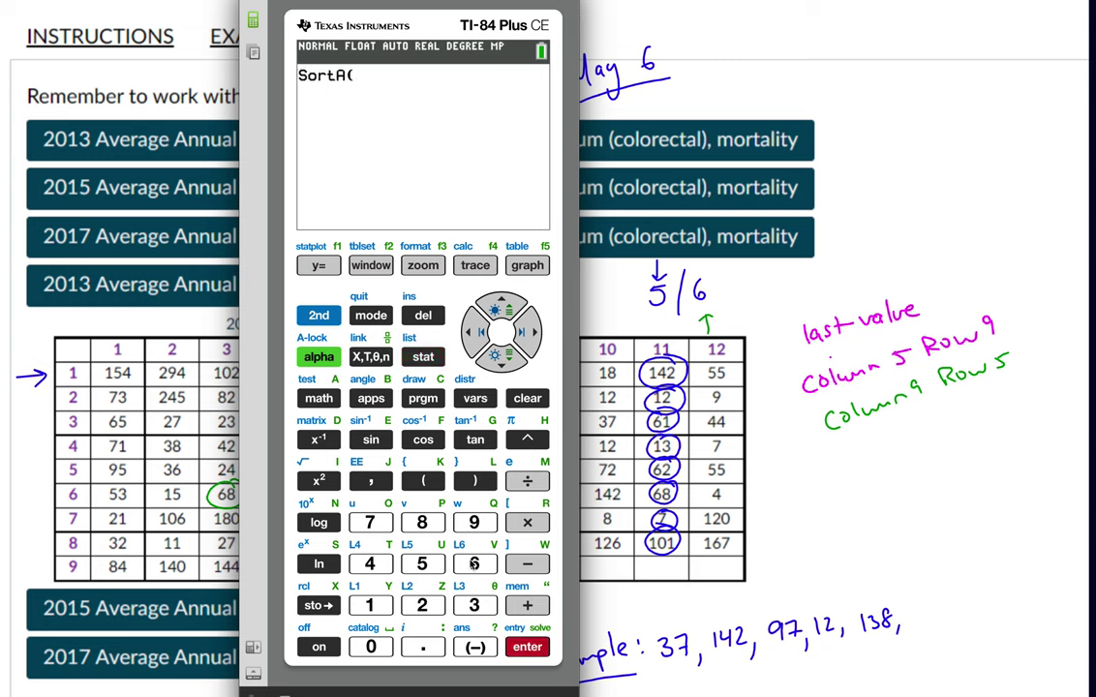
{"action": "left_click", "coordinate": [315, 318]}
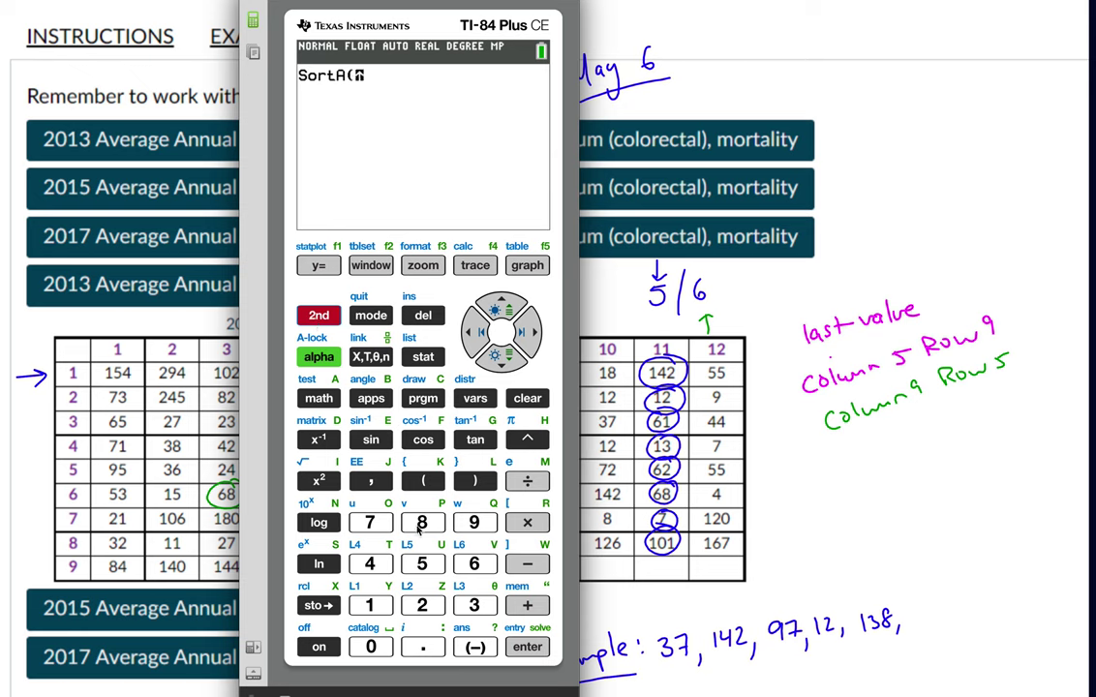
{"action": "left_click", "coordinate": [422, 565]}
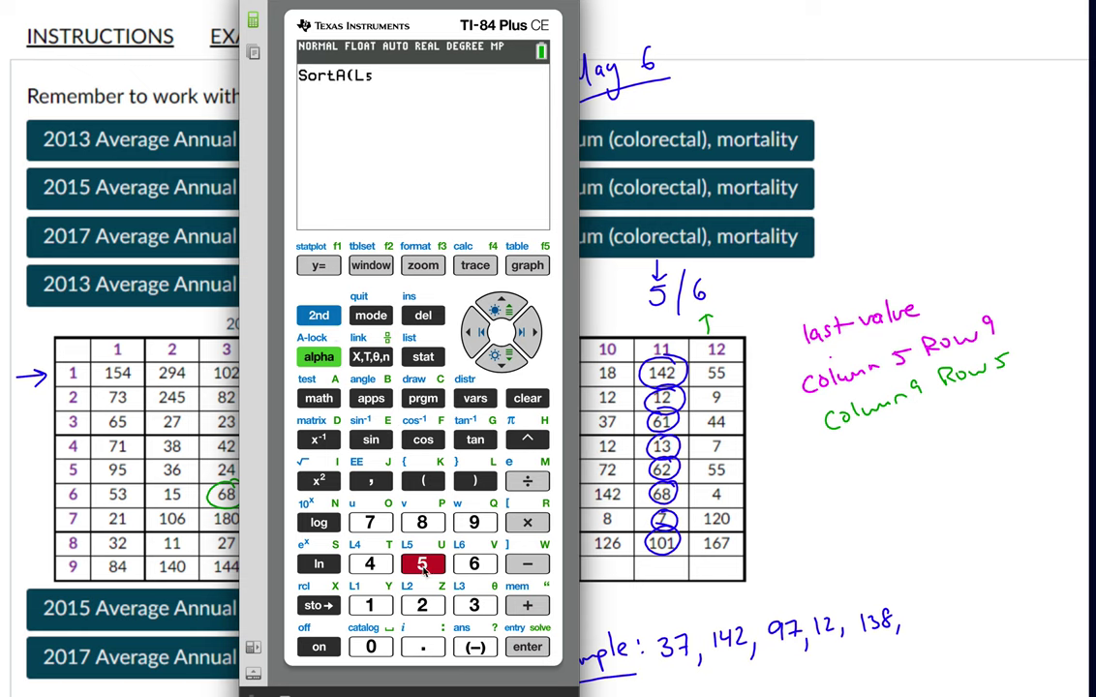
{"action": "left_click", "coordinate": [474, 484]}
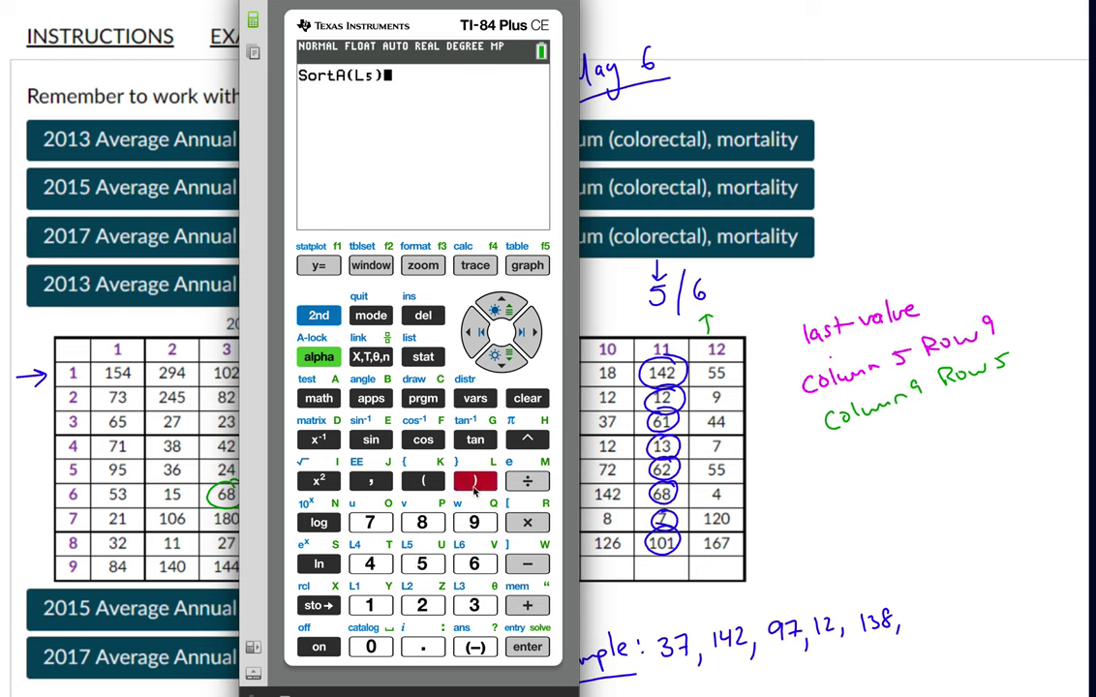
{"action": "left_click", "coordinate": [531, 651]}
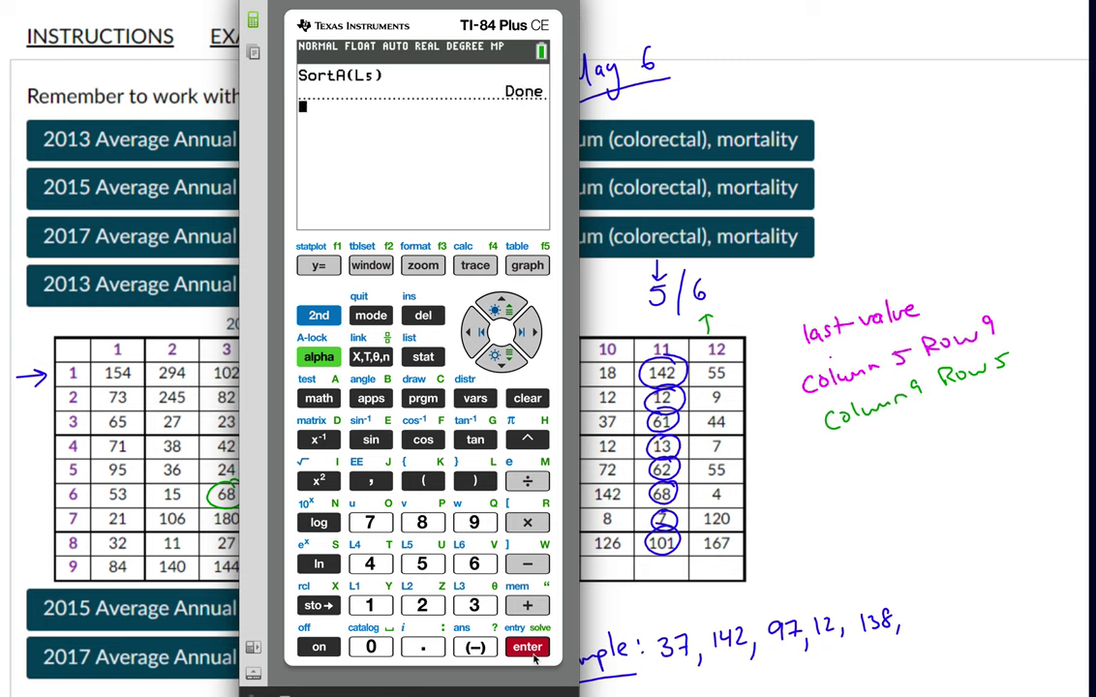
Check in the list editor that L5 reads 12, 37, 97, 138, 142, then close the calculator
{"action": "left_click", "coordinate": [423, 358]}
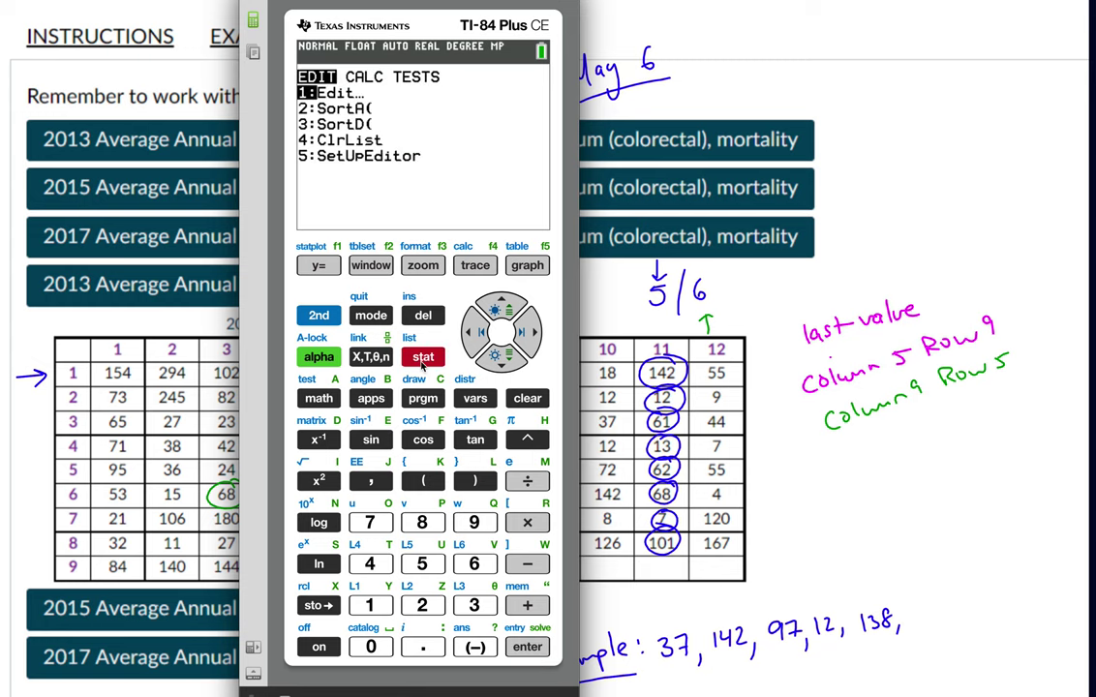
{"action": "left_click", "coordinate": [524, 656]}
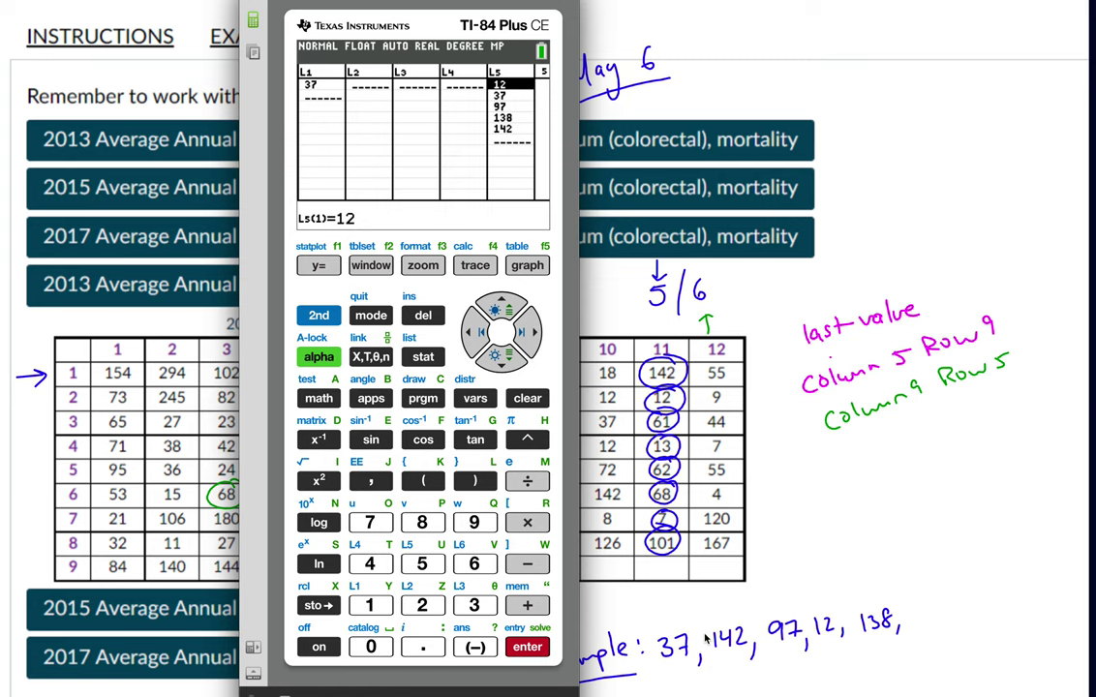
{"action": "left_click", "coordinate": [658, 244]}
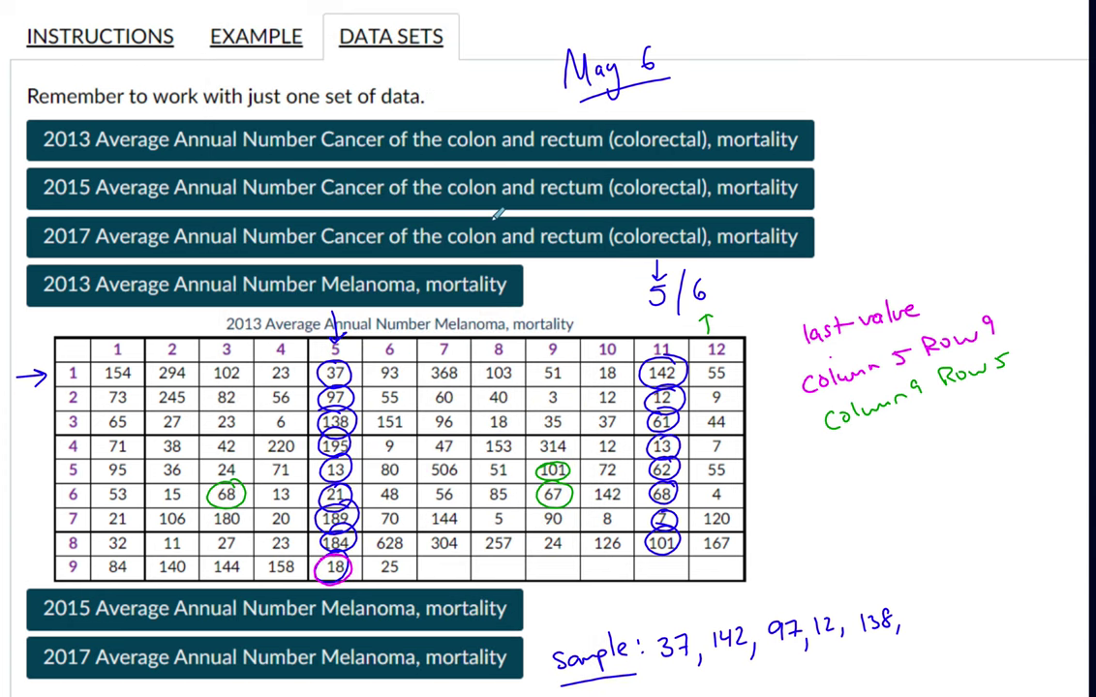